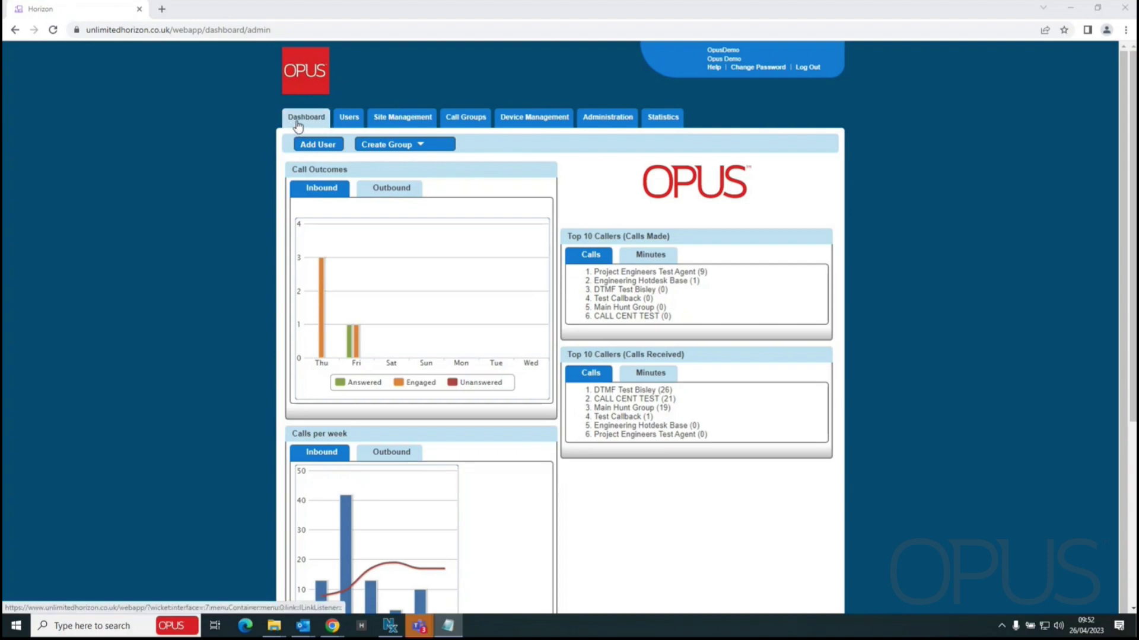
Open the Users list and page through to pages 2 and 3
{"action": "scroll", "coordinate": [329, 264], "scroll_direction": "down", "scroll_amount": 5}
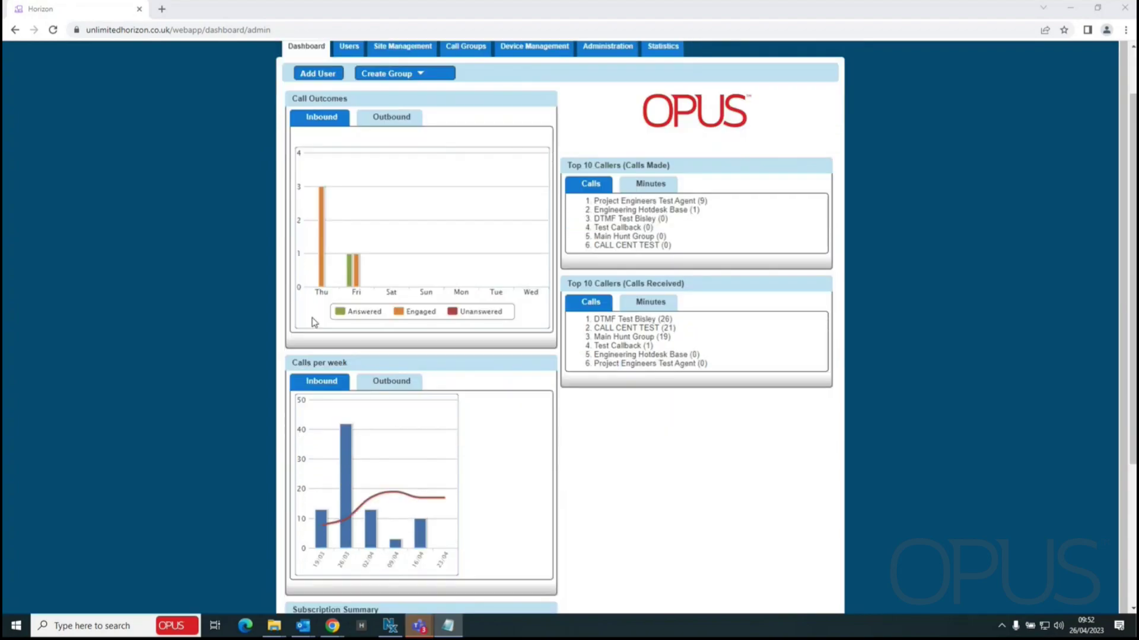
{"action": "scroll", "coordinate": [711, 422], "scroll_direction": "up", "scroll_amount": 5}
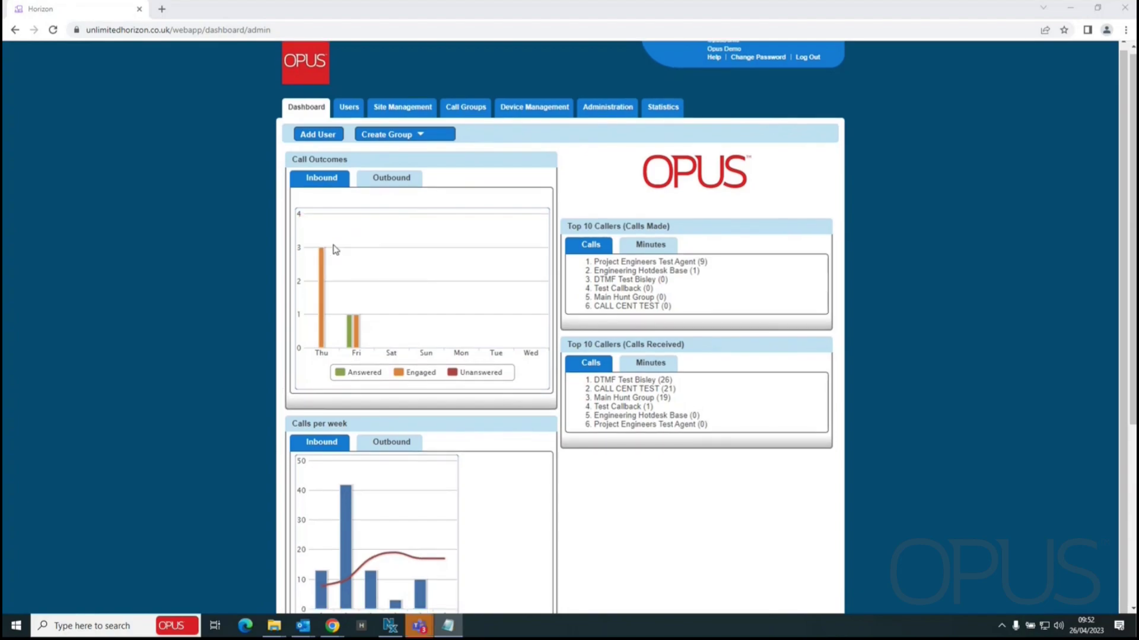
{"action": "scroll", "coordinate": [341, 234], "scroll_direction": "down", "scroll_amount": 2}
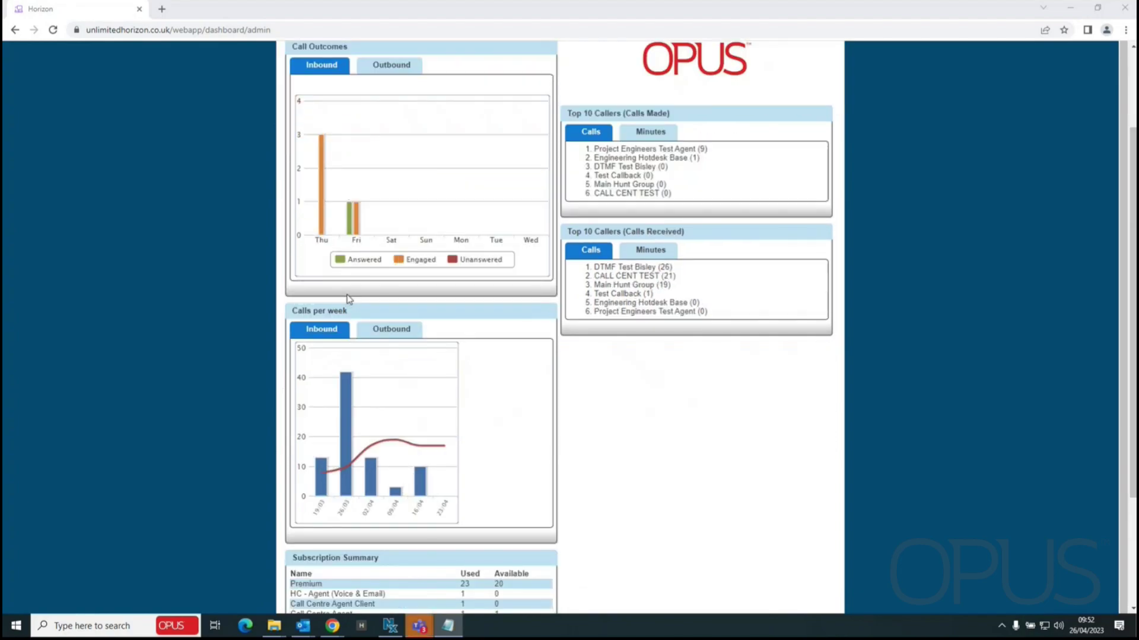
{"action": "scroll", "coordinate": [353, 255], "scroll_direction": "up", "scroll_amount": 1}
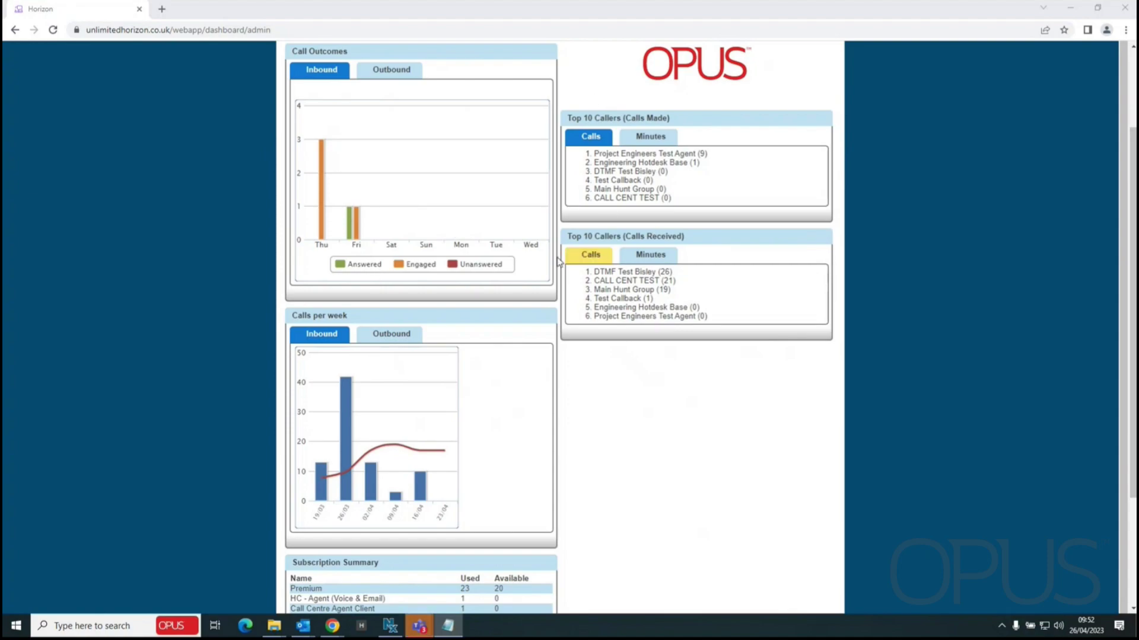
{"action": "scroll", "coordinate": [351, 299], "scroll_direction": "down", "scroll_amount": 1}
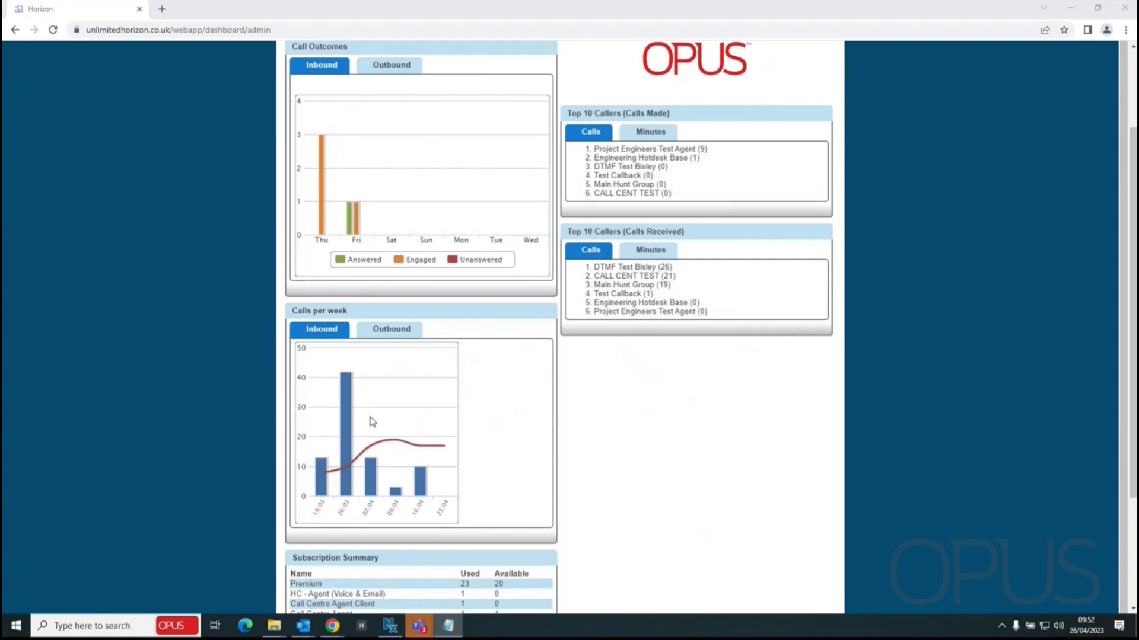
{"action": "scroll", "coordinate": [372, 422], "scroll_direction": "down", "scroll_amount": 2}
{"action": "scroll", "coordinate": [430, 297], "scroll_direction": "up", "scroll_amount": 1}
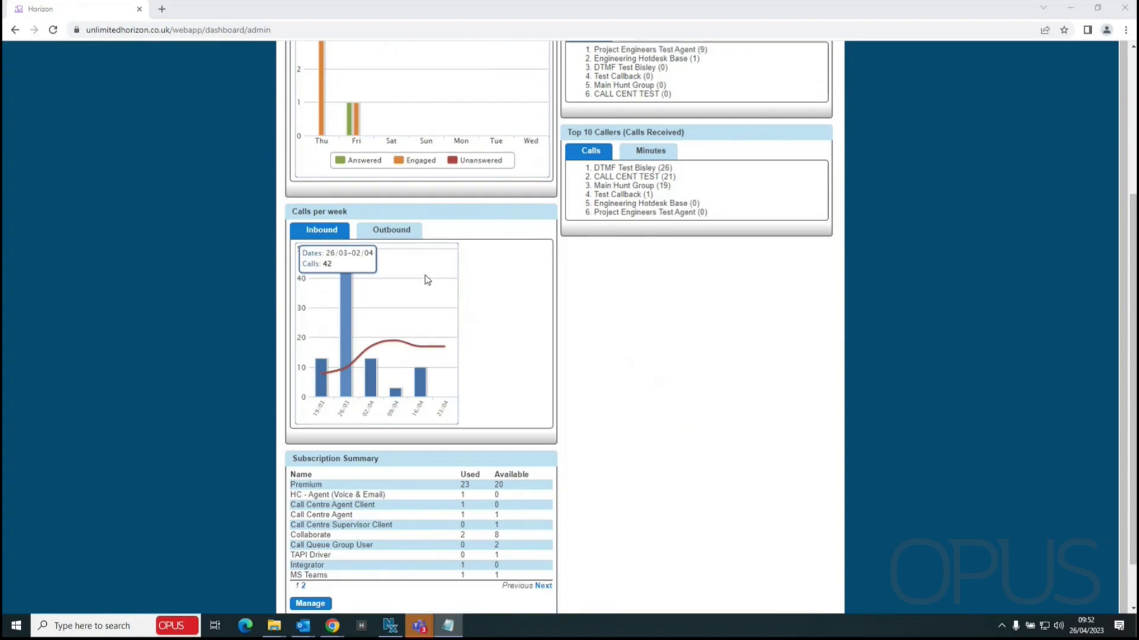
{"action": "scroll", "coordinate": [427, 280], "scroll_direction": "up", "scroll_amount": 4}
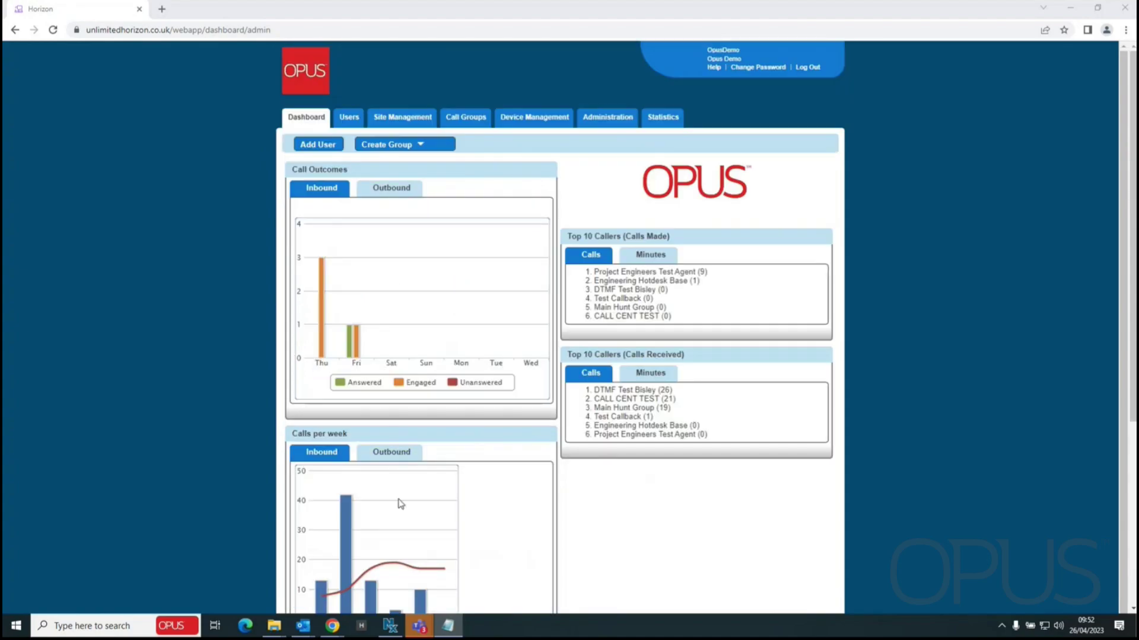
{"action": "scroll", "coordinate": [401, 503], "scroll_direction": "down", "scroll_amount": 2}
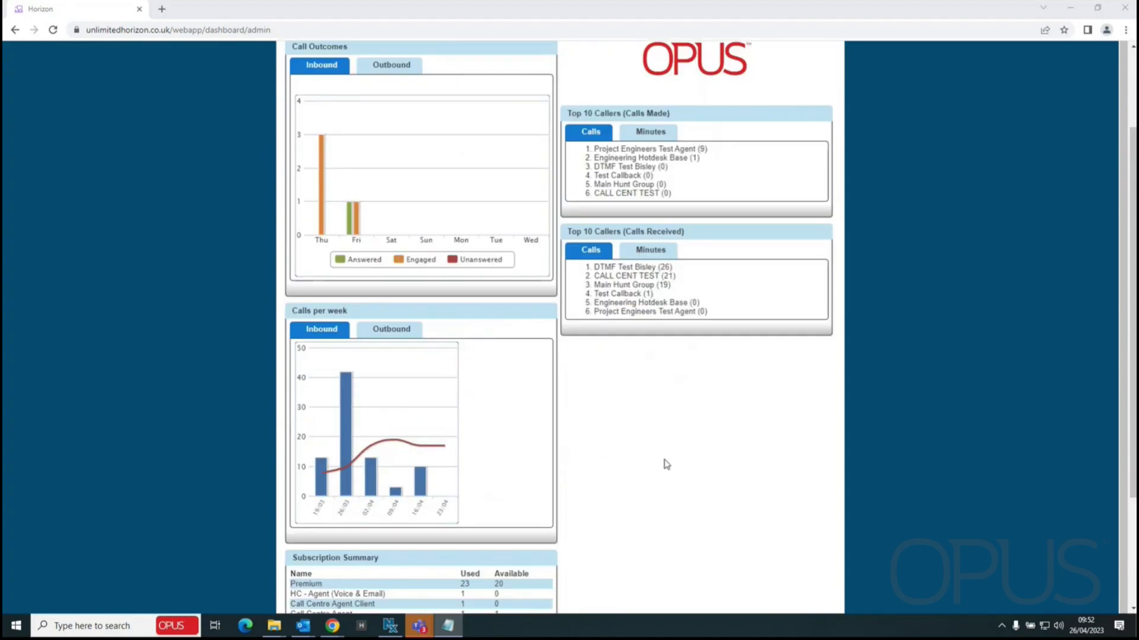
{"action": "scroll", "coordinate": [557, 190], "scroll_direction": "up", "scroll_amount": 2}
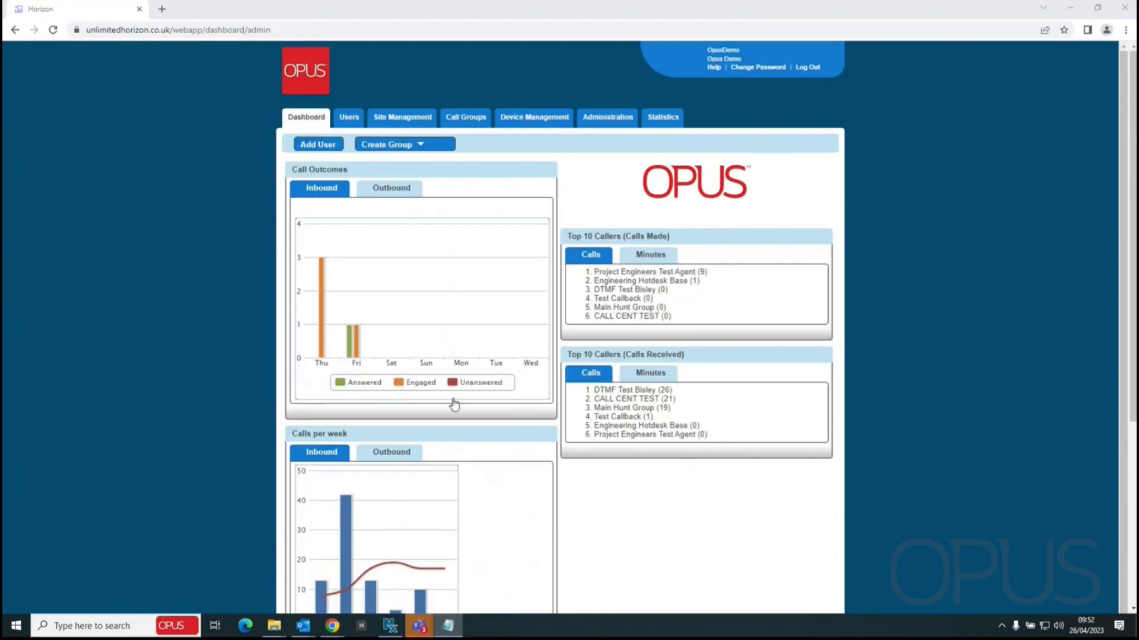
{"action": "scroll", "coordinate": [461, 404], "scroll_direction": "down", "scroll_amount": 1}
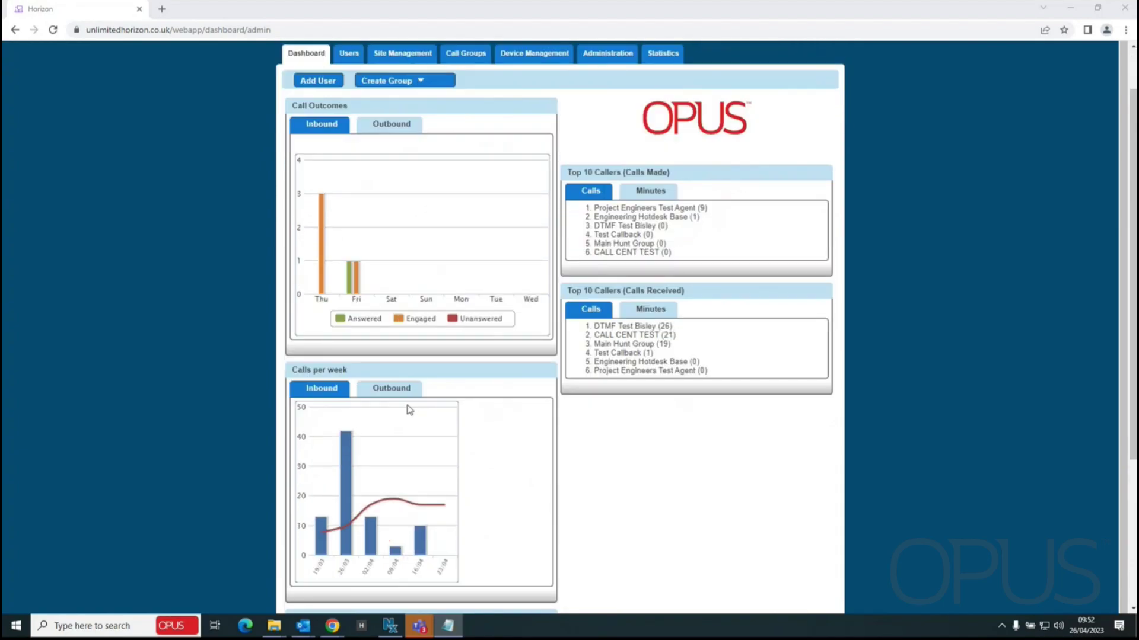
{"action": "scroll", "coordinate": [412, 404], "scroll_direction": "down", "scroll_amount": 2}
{"action": "scroll", "coordinate": [439, 323], "scroll_direction": "down", "scroll_amount": 1}
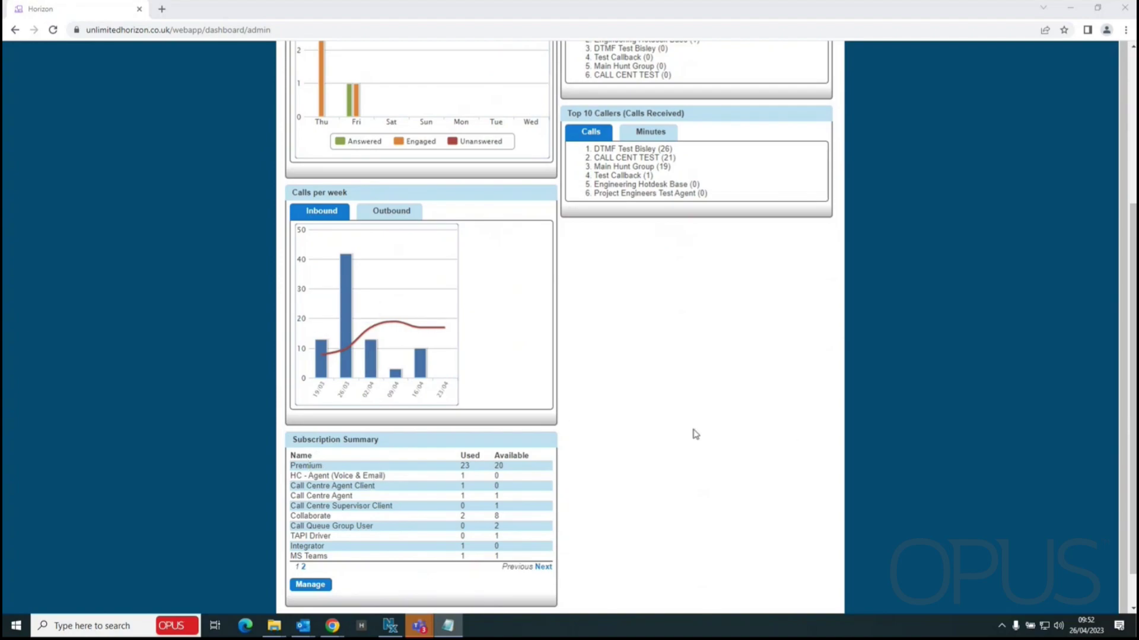
{"action": "scroll", "coordinate": [638, 423], "scroll_direction": "up", "scroll_amount": 1}
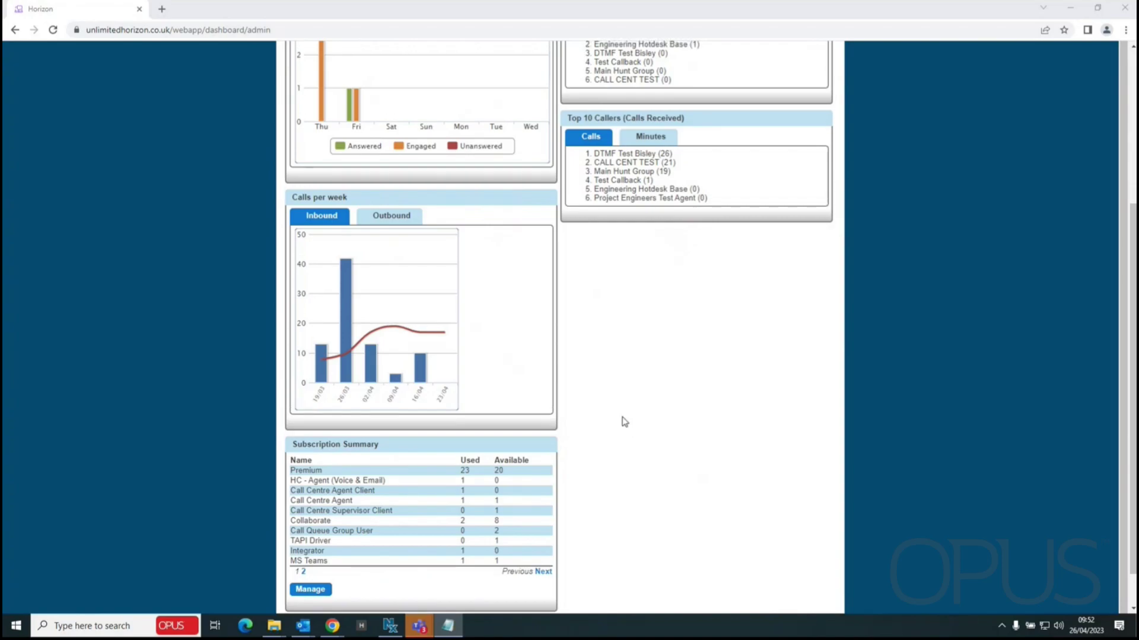
{"action": "scroll", "coordinate": [624, 421], "scroll_direction": "up", "scroll_amount": 1}
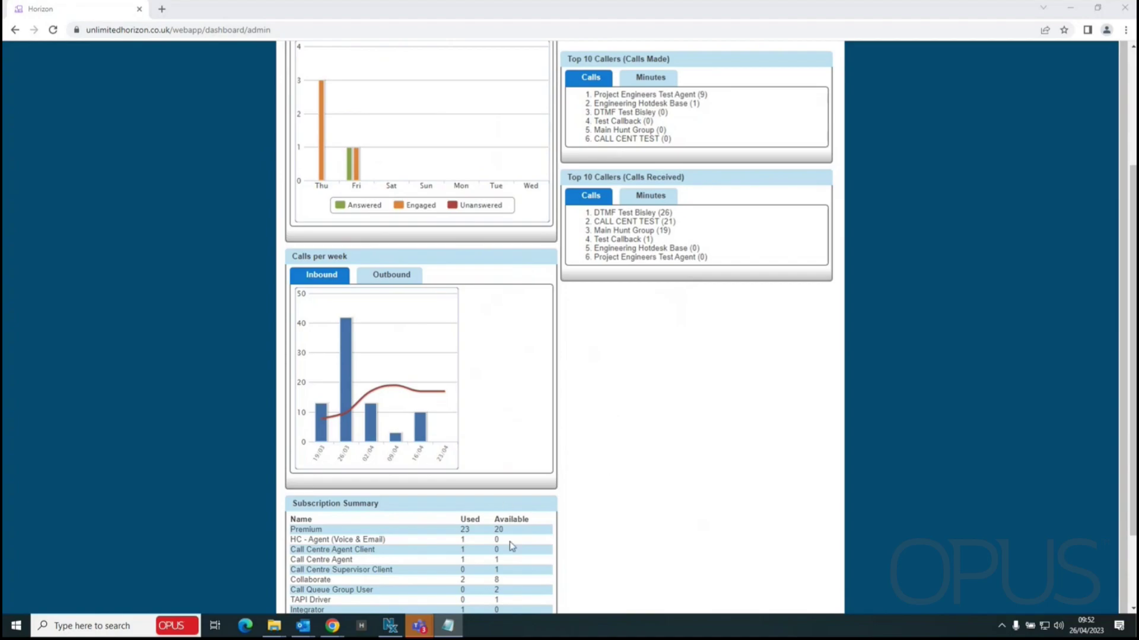
{"action": "scroll", "coordinate": [682, 418], "scroll_direction": "up", "scroll_amount": 3}
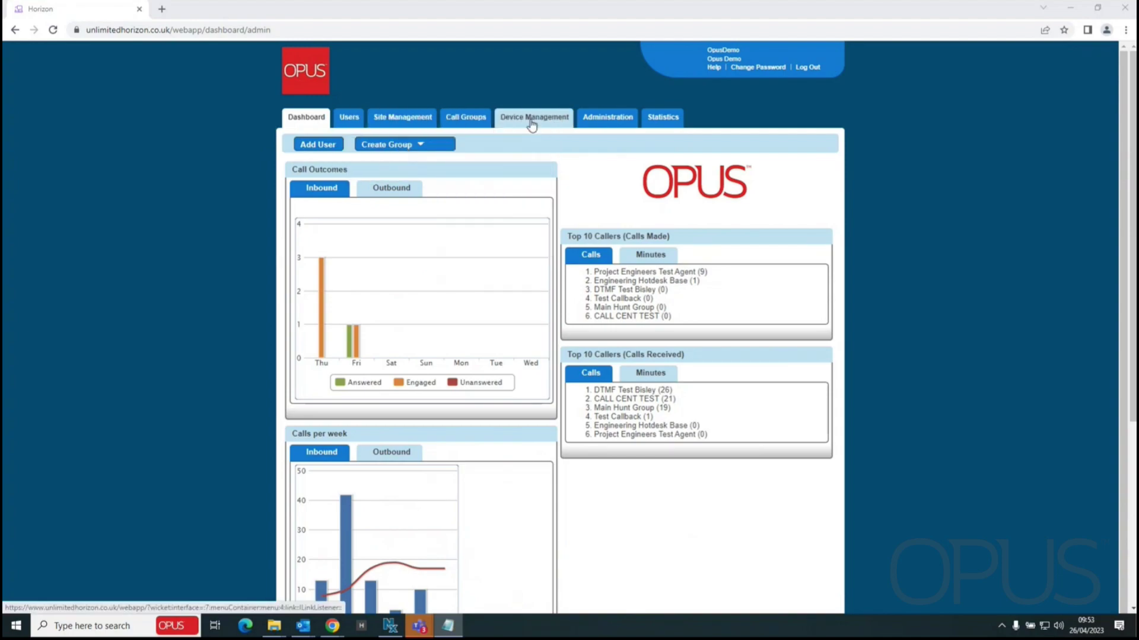
{"action": "mouse_move", "coordinate": [608, 126]}
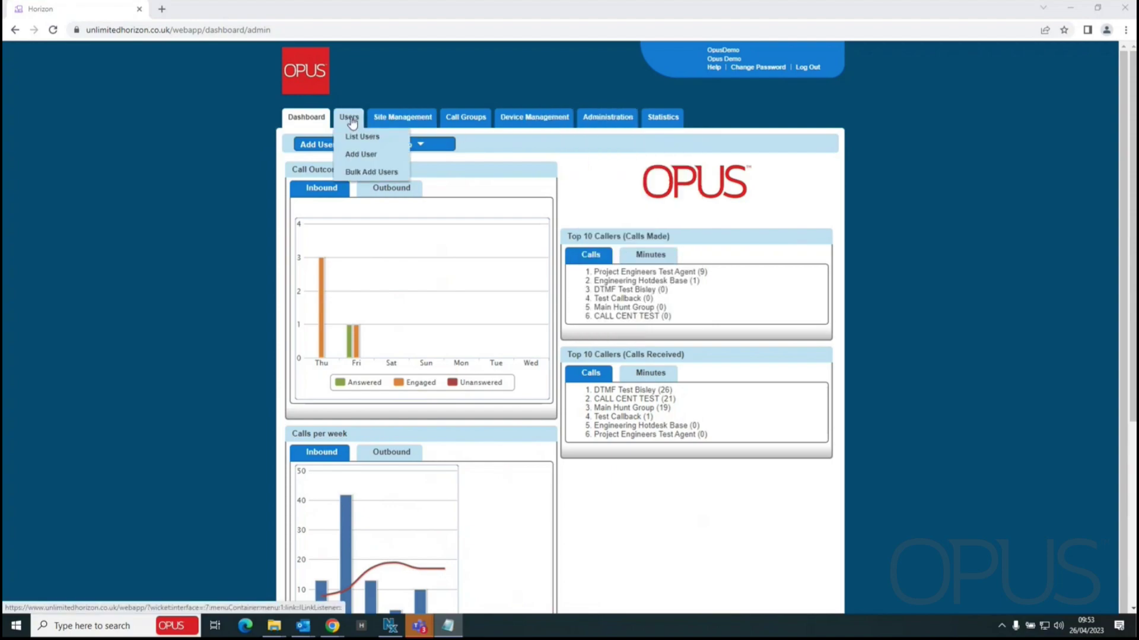
{"action": "left_click", "coordinate": [391, 118]}
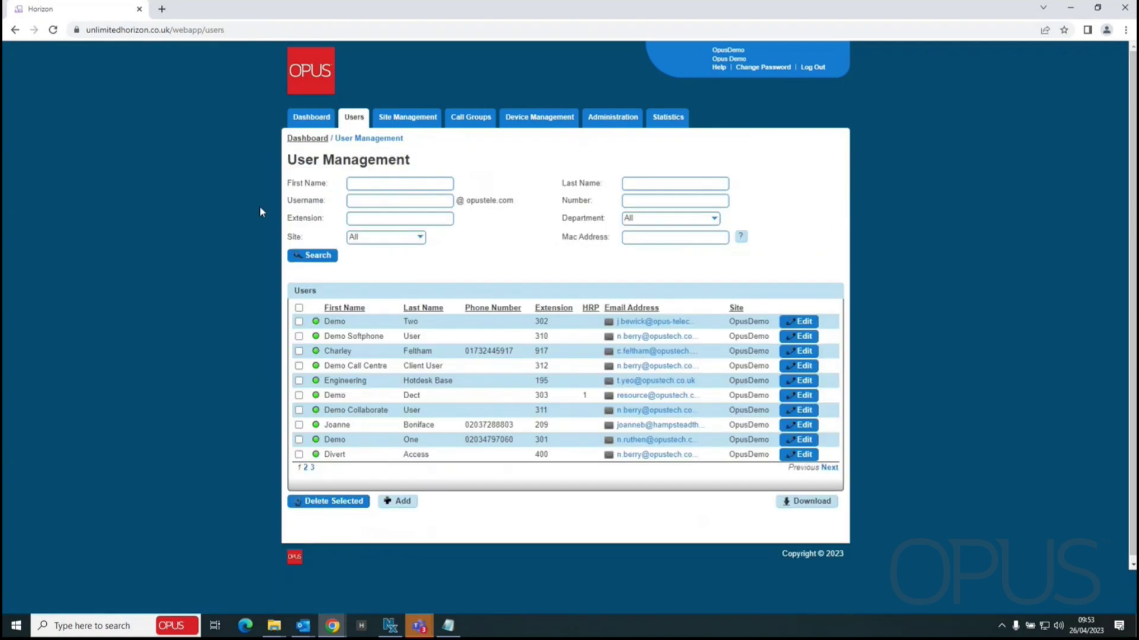
{"action": "left_click", "coordinate": [305, 468]}
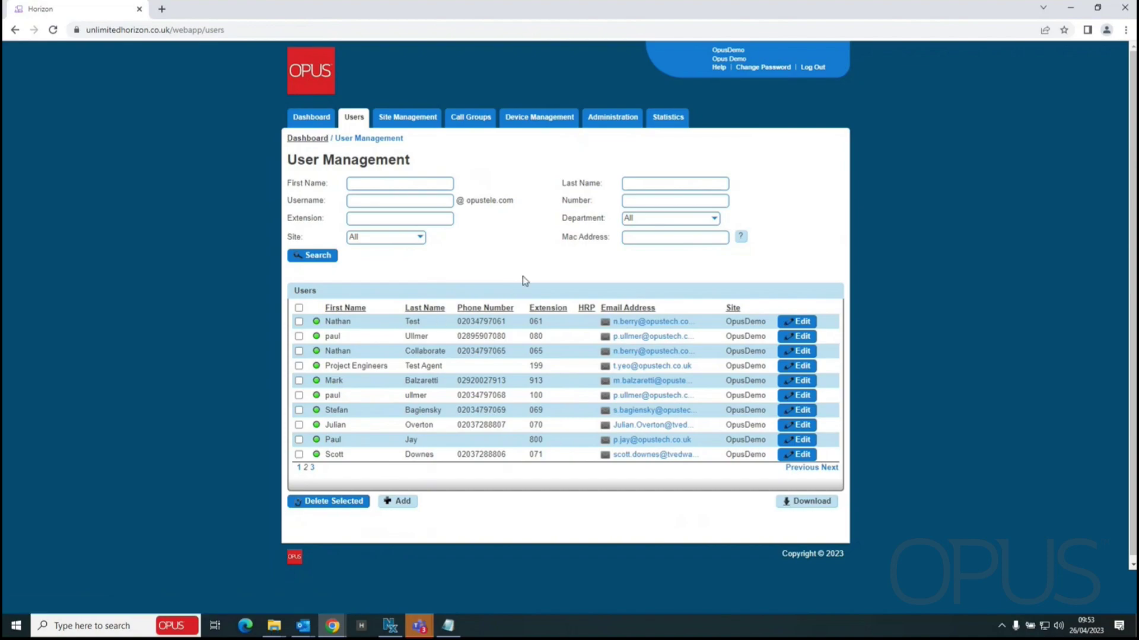
{"action": "left_click", "coordinate": [313, 468]}
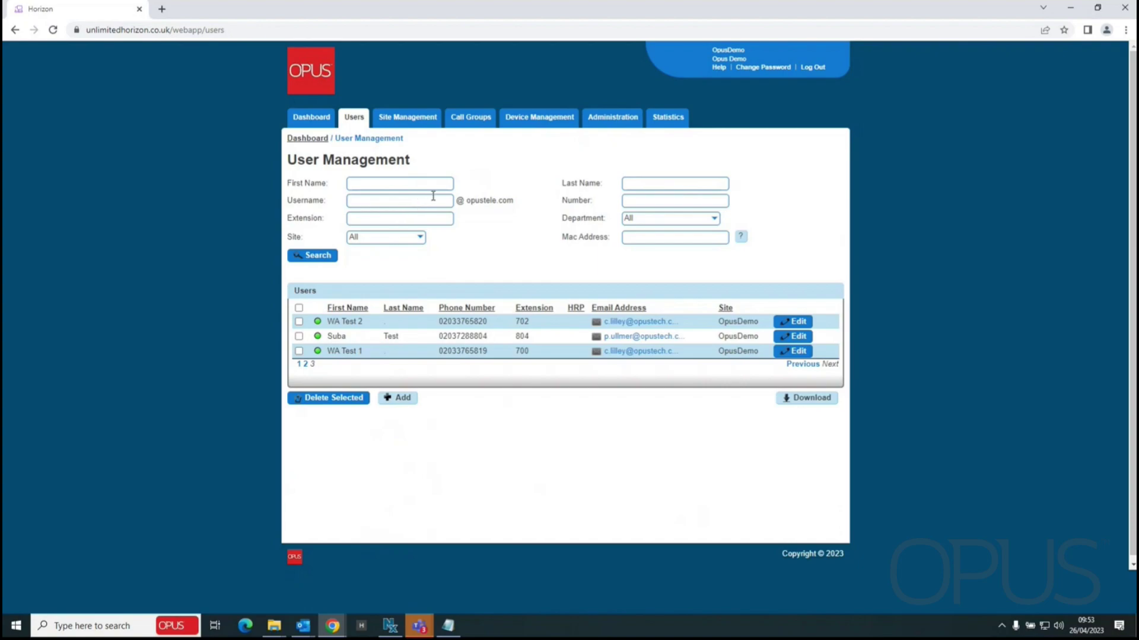
Search the users by extension 195
{"action": "left_click", "coordinate": [369, 218]}
{"action": "type", "text": "195"}
{"action": "left_click", "coordinate": [302, 259]}
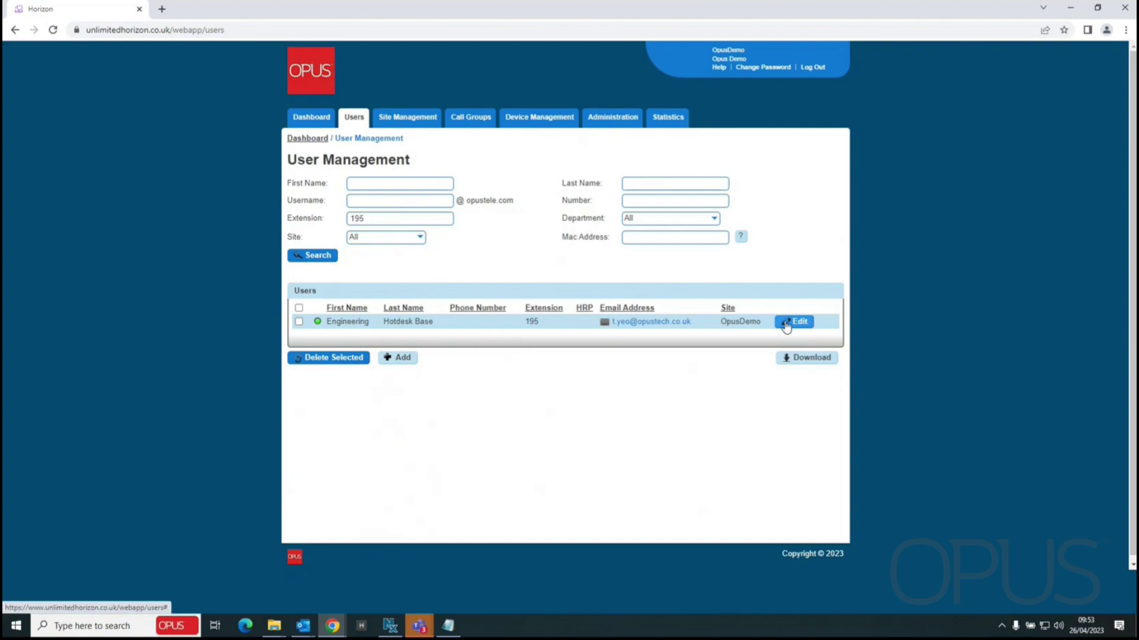
Go to Site Management and manage the OpusDemo site
{"action": "left_click", "coordinate": [402, 121]}
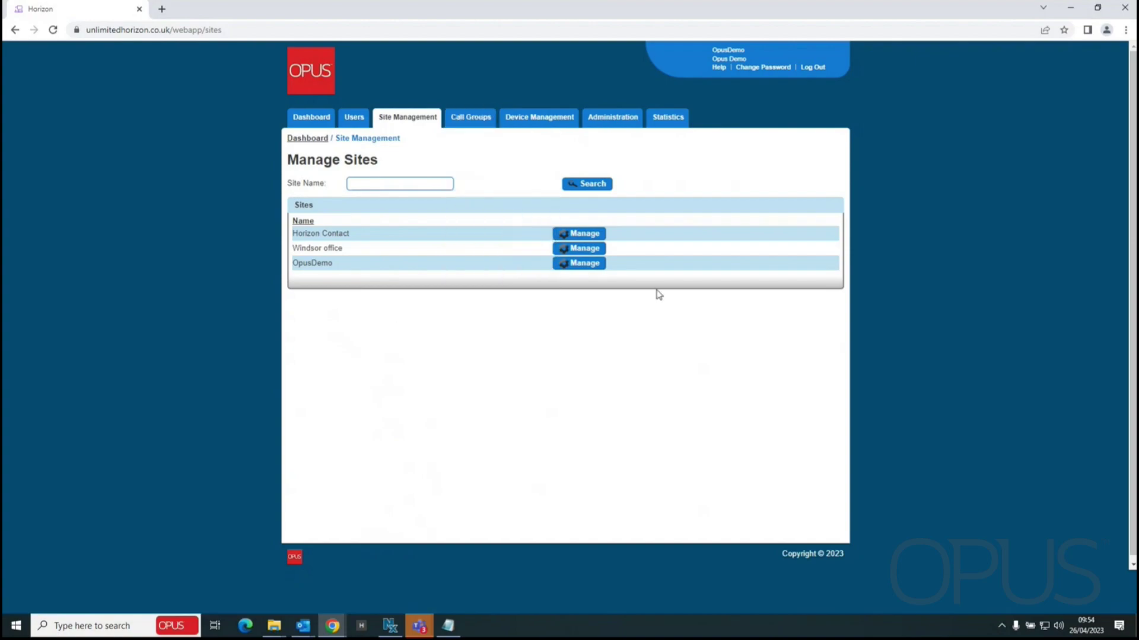
{"action": "left_click", "coordinate": [587, 268]}
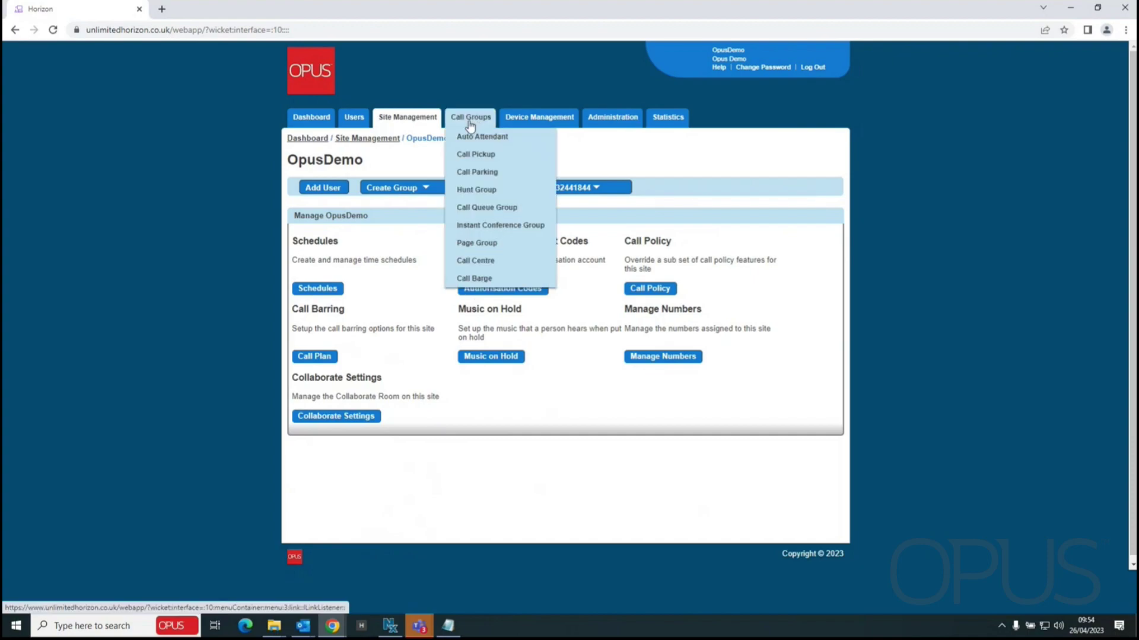
Choose Hunt Group from the Call Groups menu to list the hunt groups
{"action": "mouse_move", "coordinate": [487, 123]}
{"action": "left_click", "coordinate": [465, 191]}
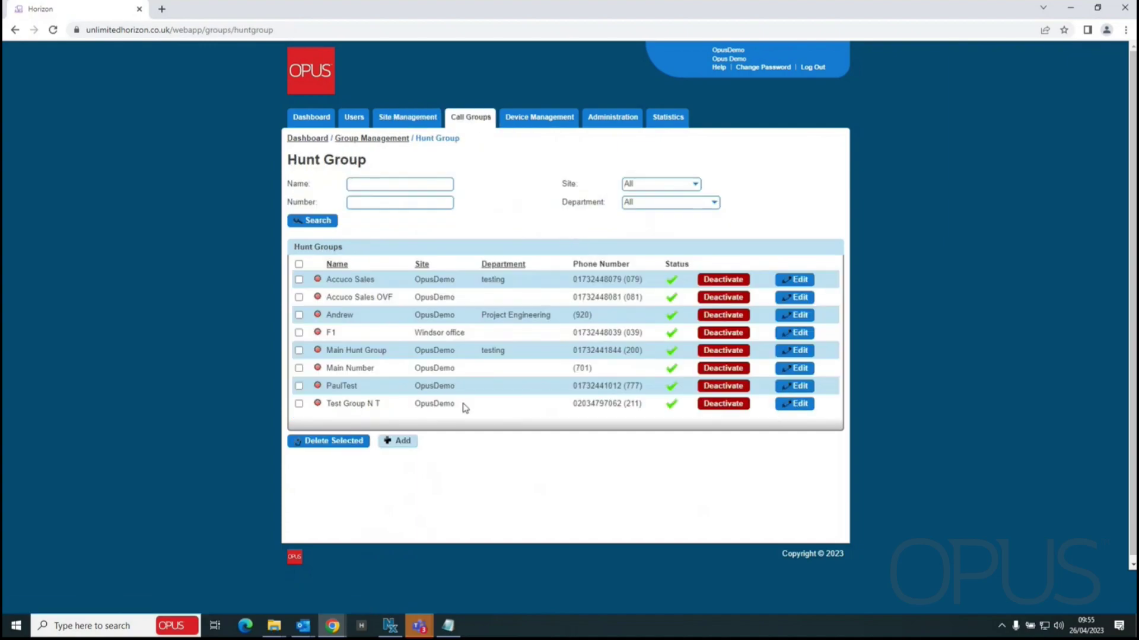
Edit Test Group N T and review its Select Users, Assign Number and Account tabs
{"action": "left_click", "coordinate": [795, 405]}
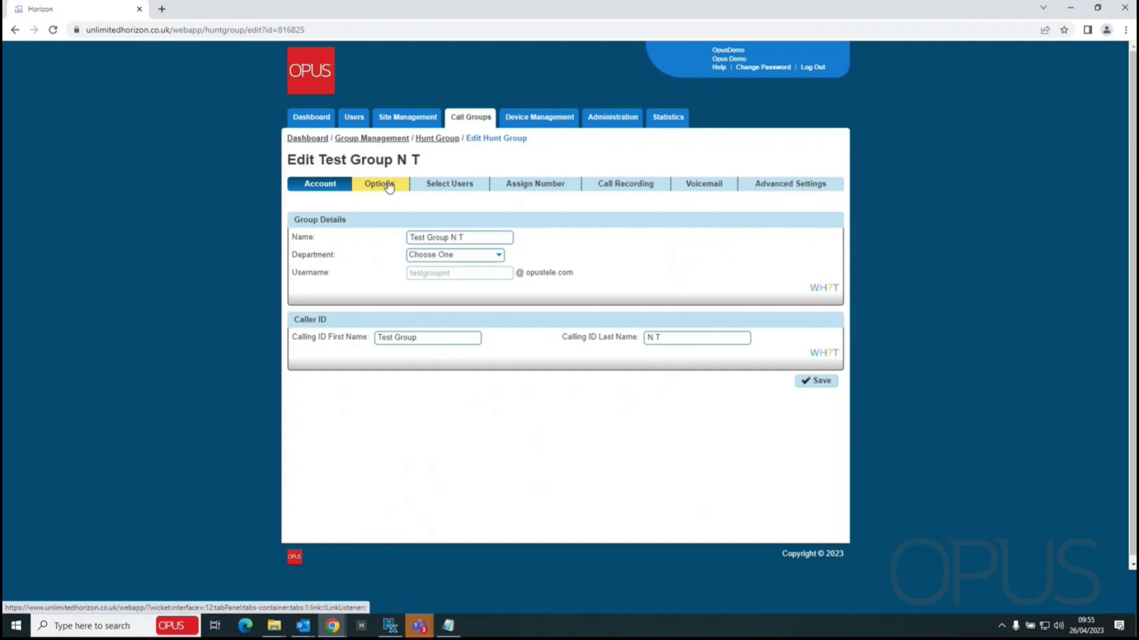
{"action": "left_click", "coordinate": [430, 188]}
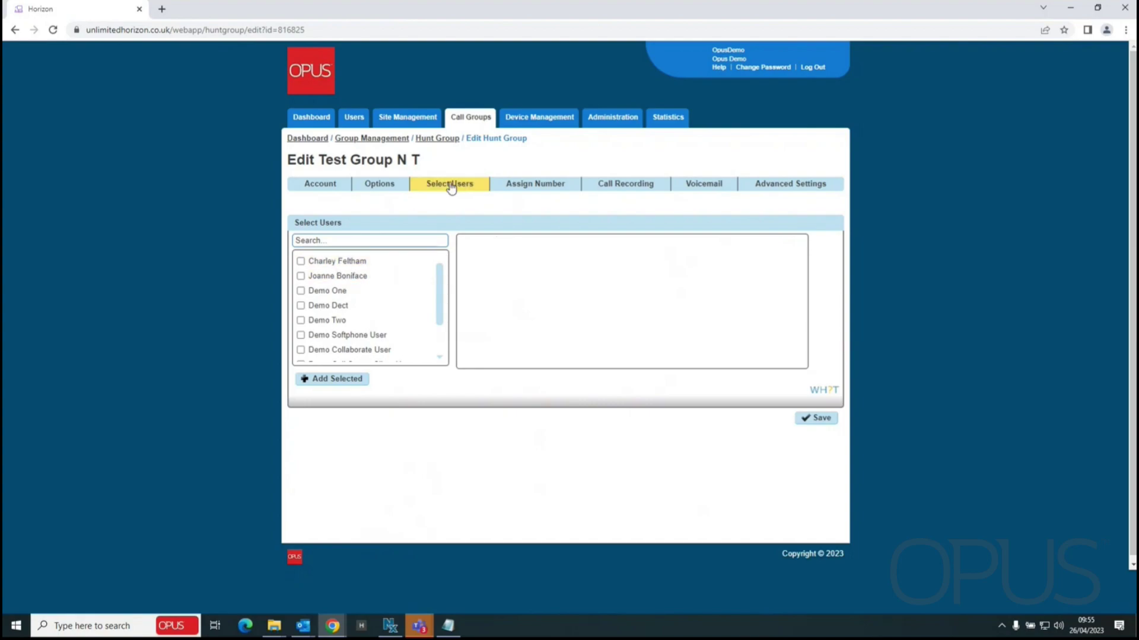
{"action": "left_click", "coordinate": [542, 188]}
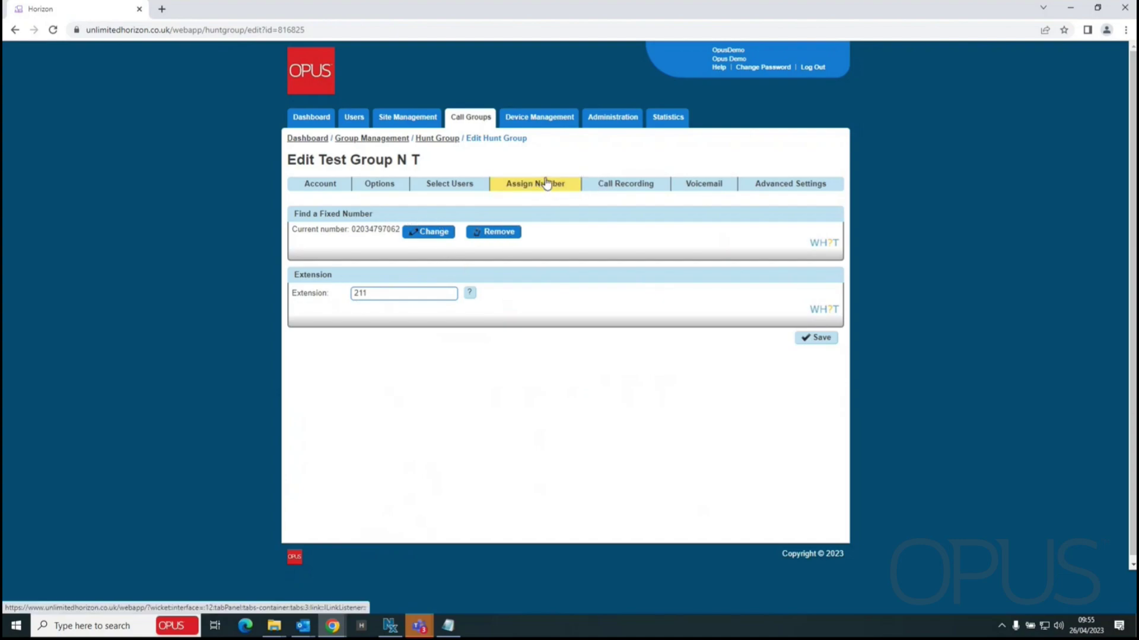
{"action": "left_click", "coordinate": [319, 185]}
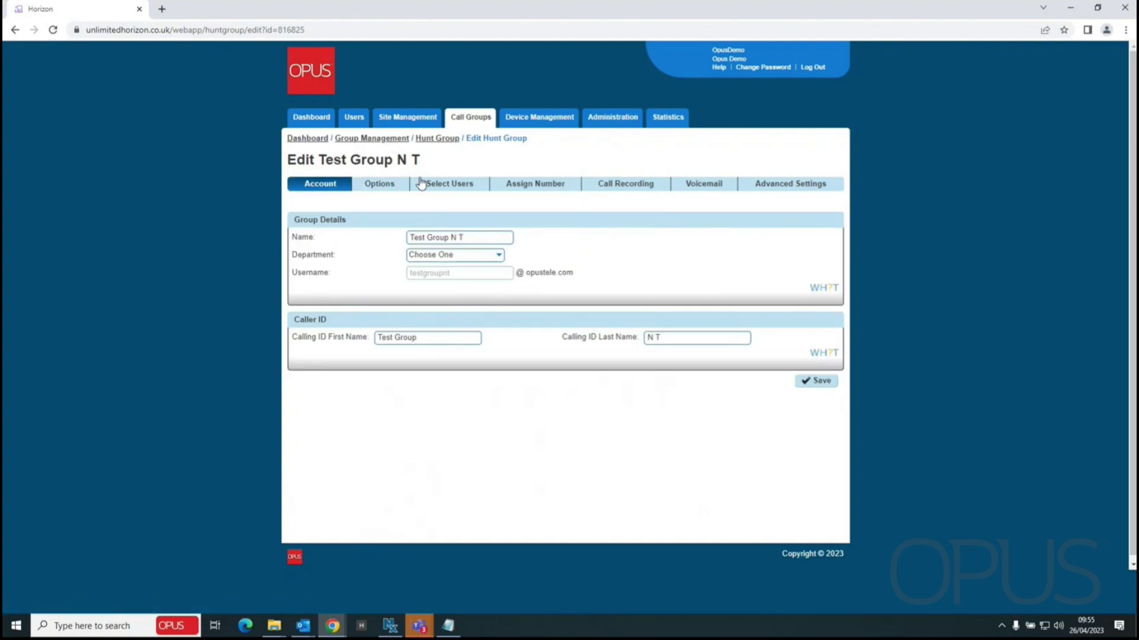
{"action": "mouse_move", "coordinate": [467, 119]}
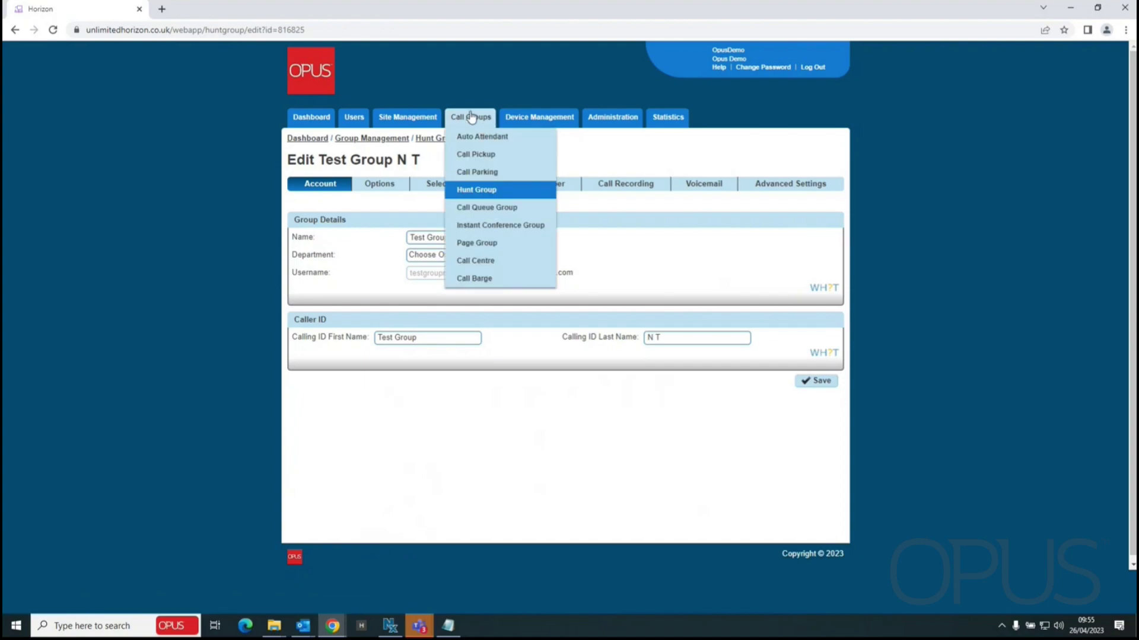
Open Device Management and page through the device list to page 3
{"action": "left_click", "coordinate": [548, 121]}
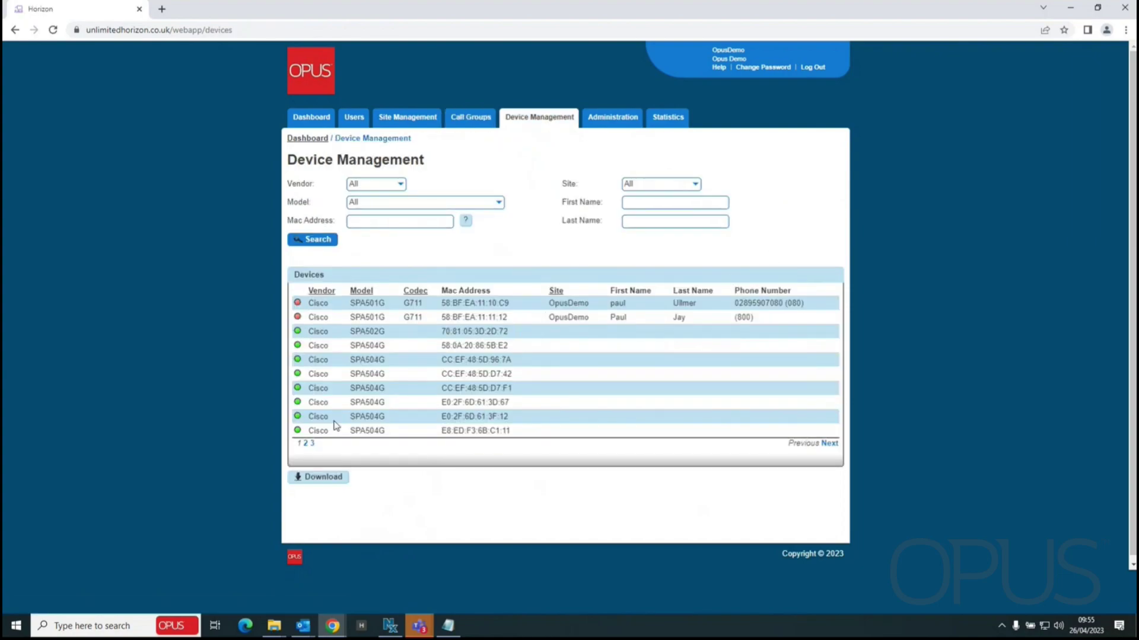
{"action": "left_click", "coordinate": [306, 443]}
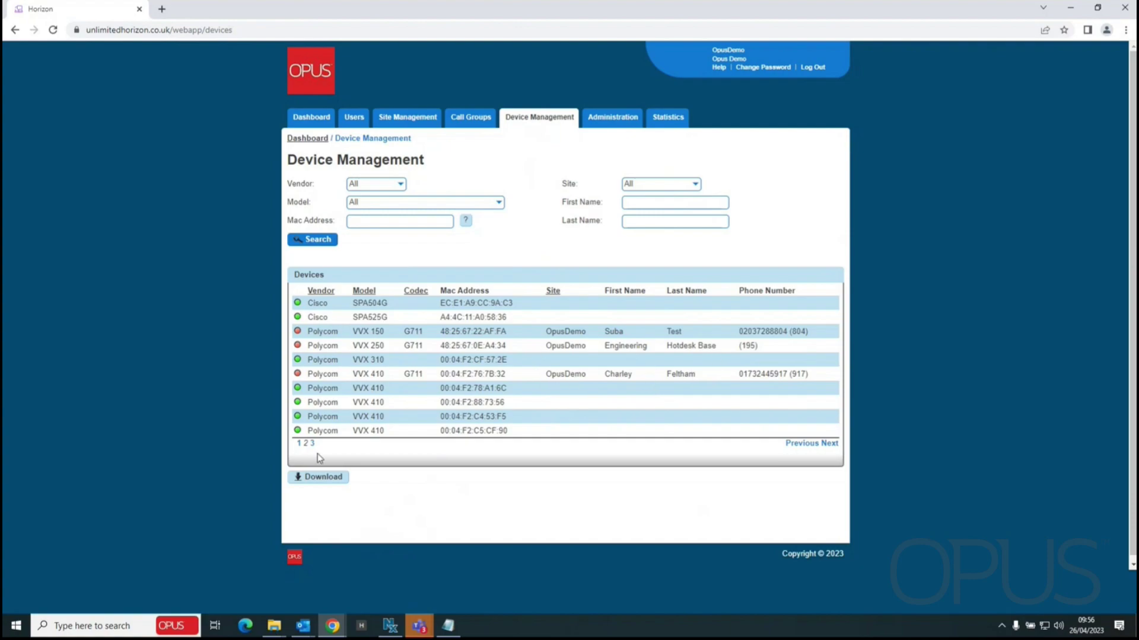
{"action": "left_click", "coordinate": [306, 444]}
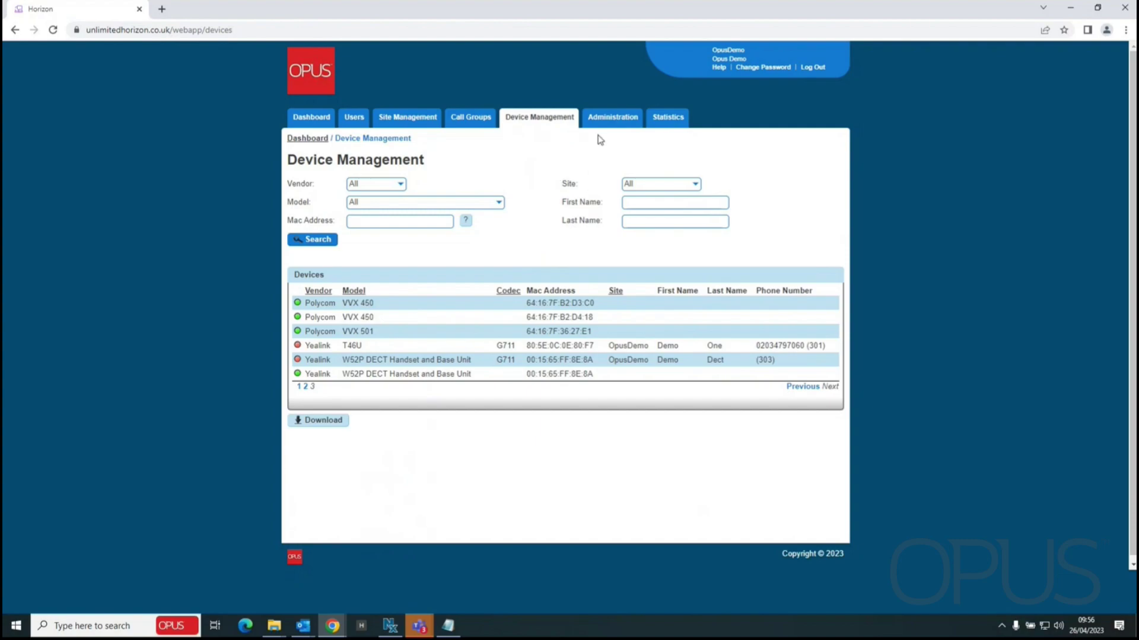
{"action": "mouse_move", "coordinate": [607, 126]}
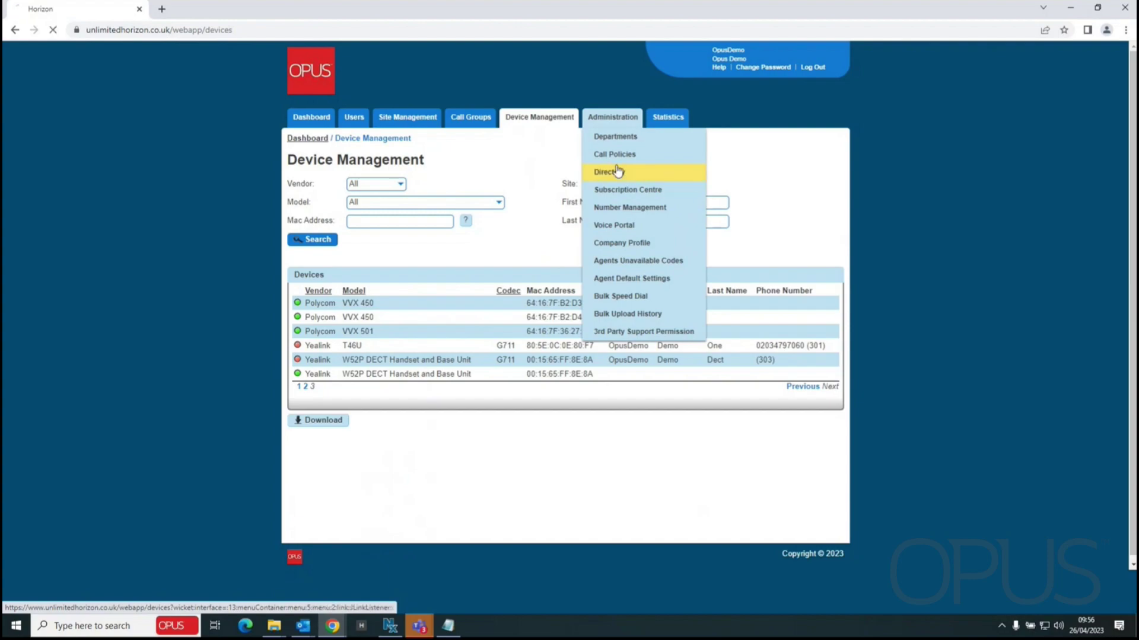
Browse the company Directory and Departments pages under Administration
{"action": "left_click", "coordinate": [618, 174]}
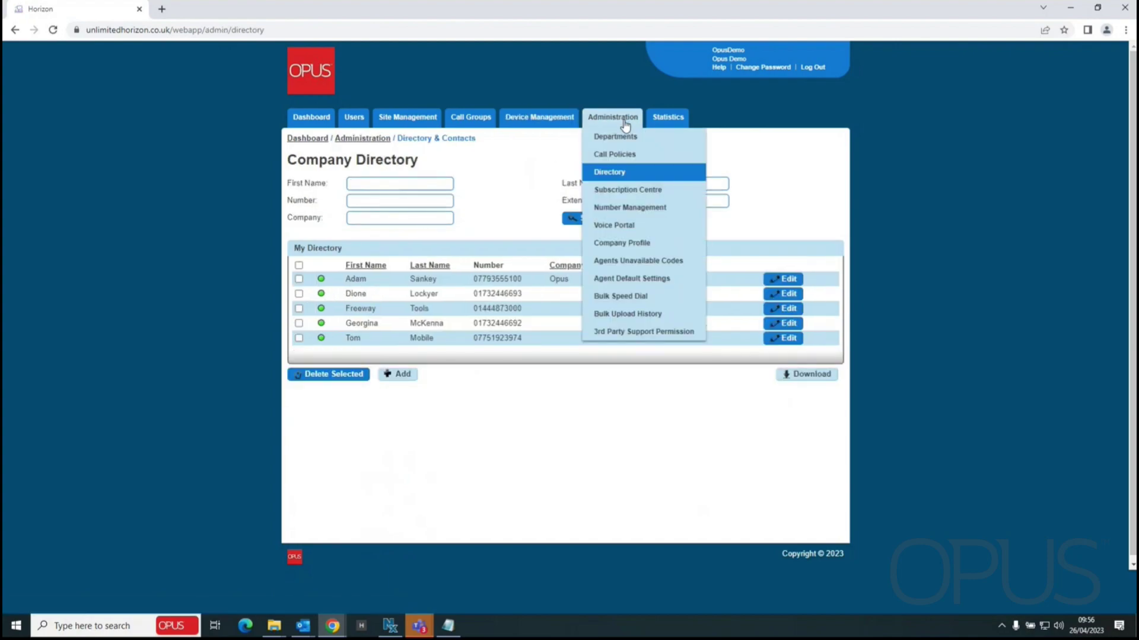
{"action": "left_click", "coordinate": [611, 139]}
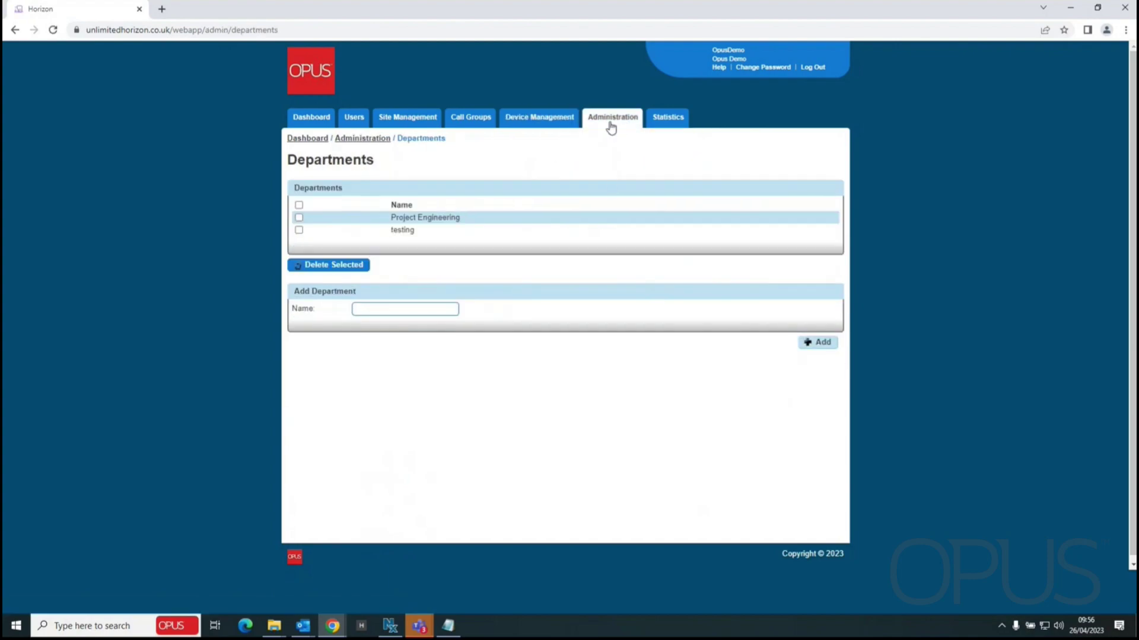
{"action": "mouse_move", "coordinate": [617, 118]}
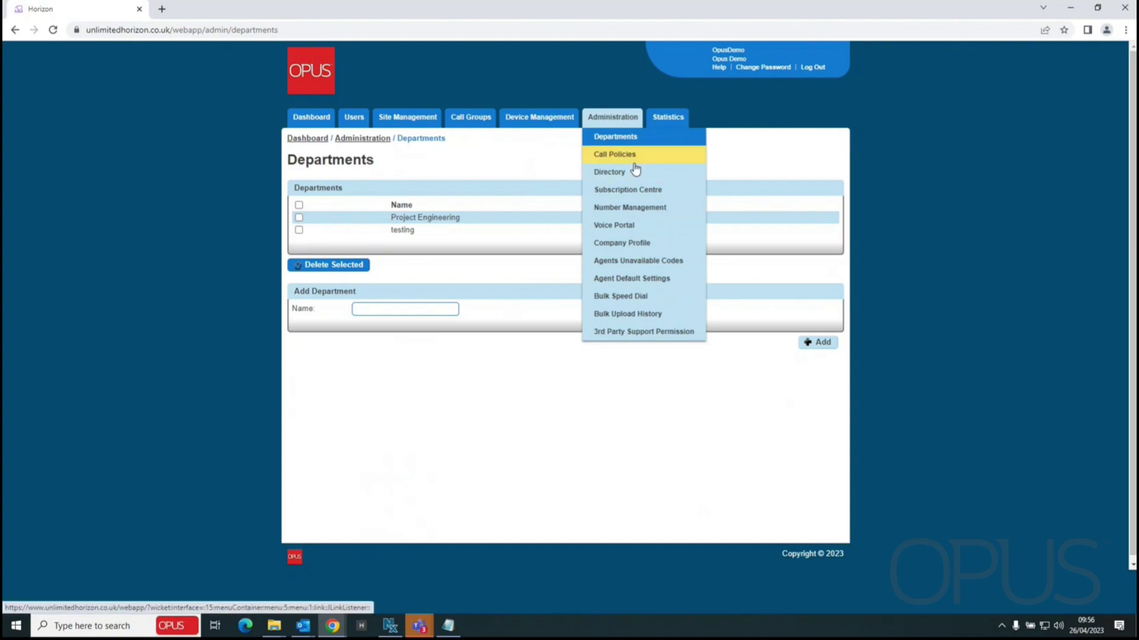
{"action": "left_click", "coordinate": [666, 172]}
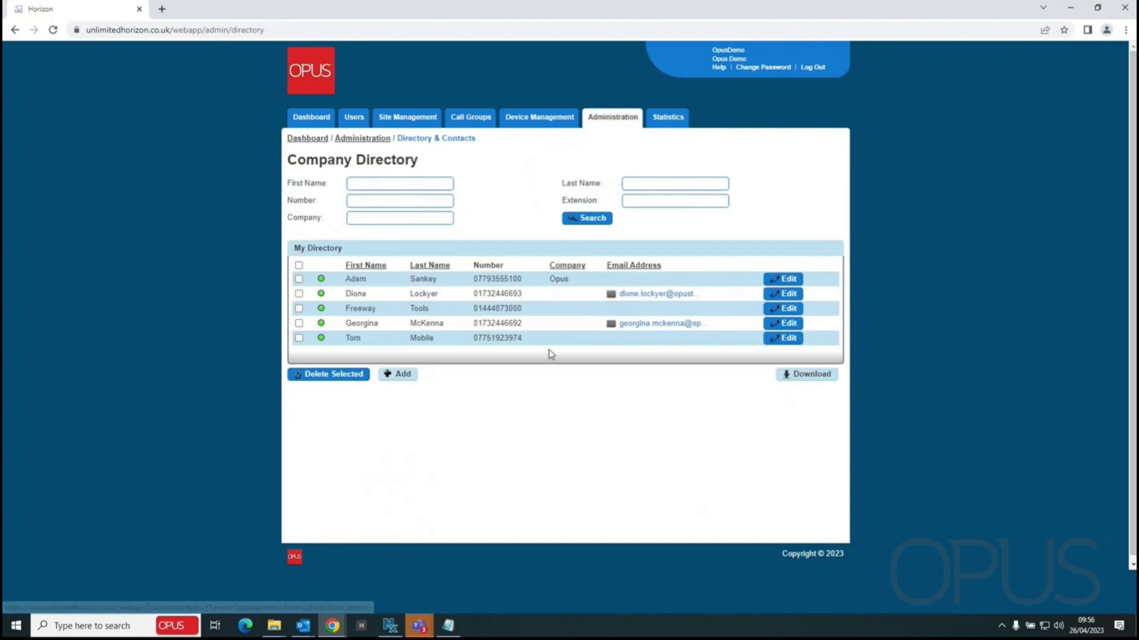
Open the Add Contacts form and try the First and Last Name fields
{"action": "left_click", "coordinate": [413, 375]}
{"action": "left_click", "coordinate": [409, 205]}
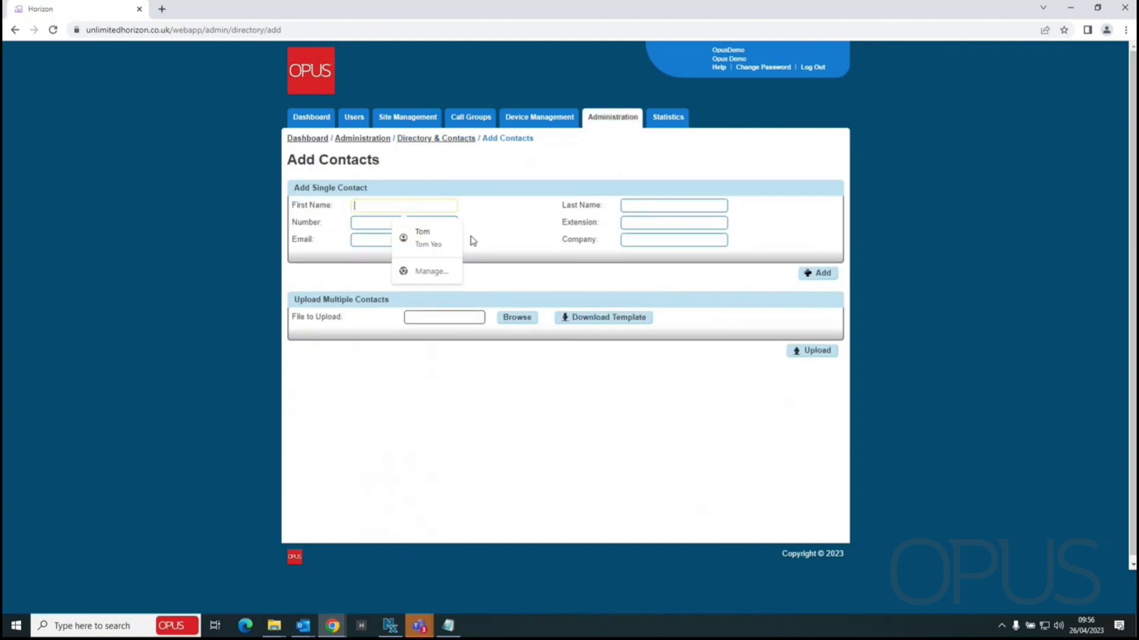
{"action": "left_click", "coordinate": [678, 205]}
{"action": "left_click", "coordinate": [501, 276]}
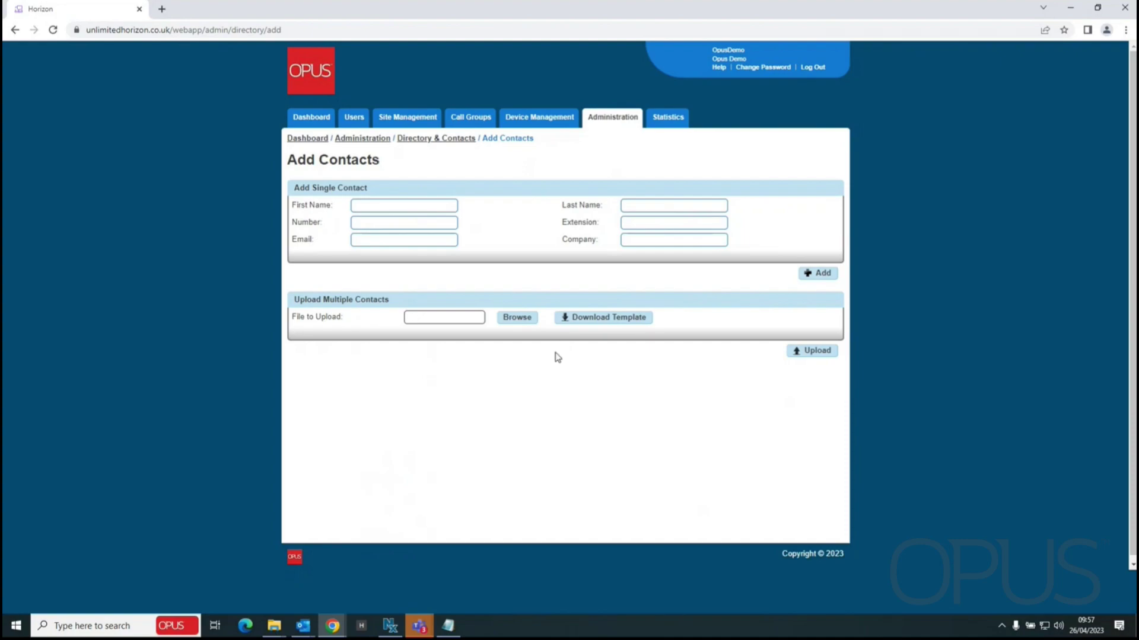
{"action": "mouse_move", "coordinate": [675, 119]}
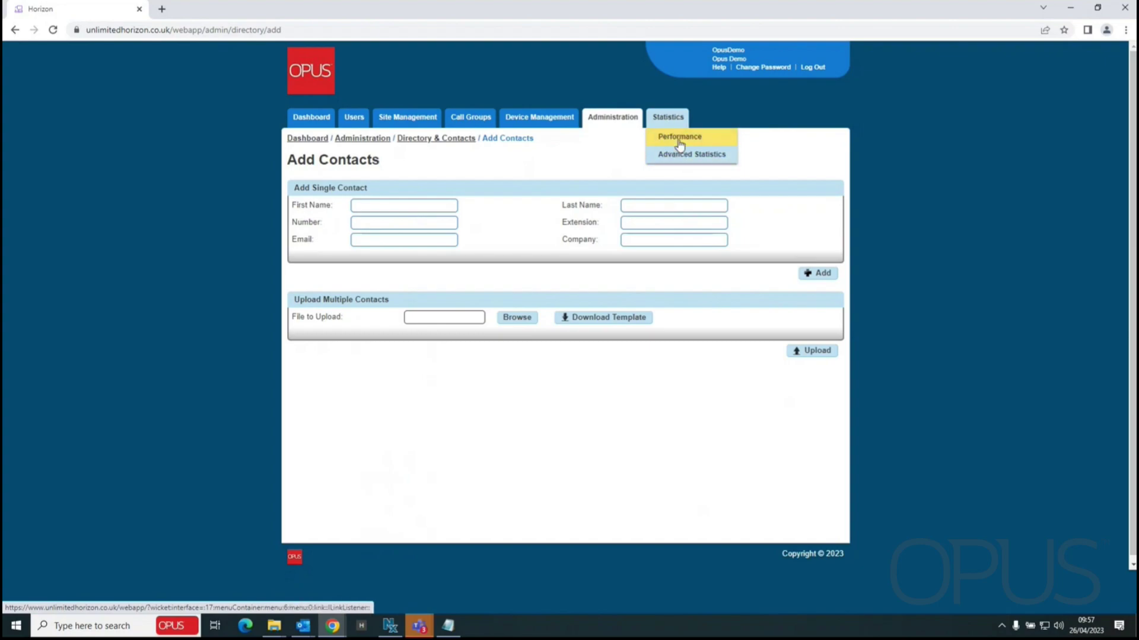
Open Statistics > Performance and look over the Calls received chart
{"action": "left_click", "coordinate": [680, 138]}
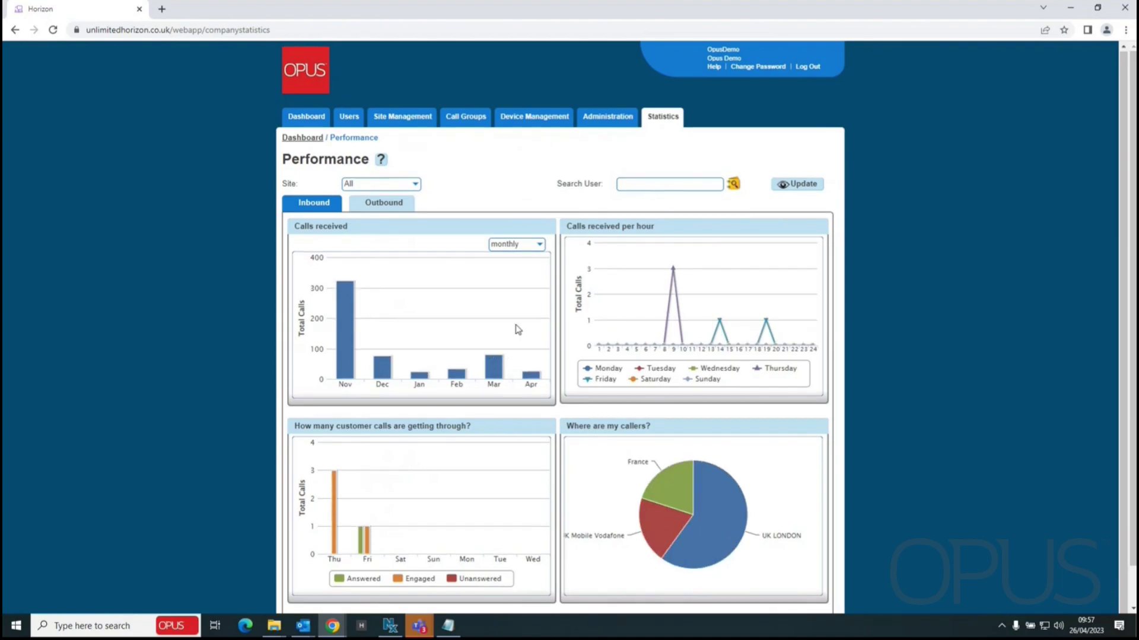
{"action": "scroll", "coordinate": [755, 355], "scroll_direction": "down", "scroll_amount": 1}
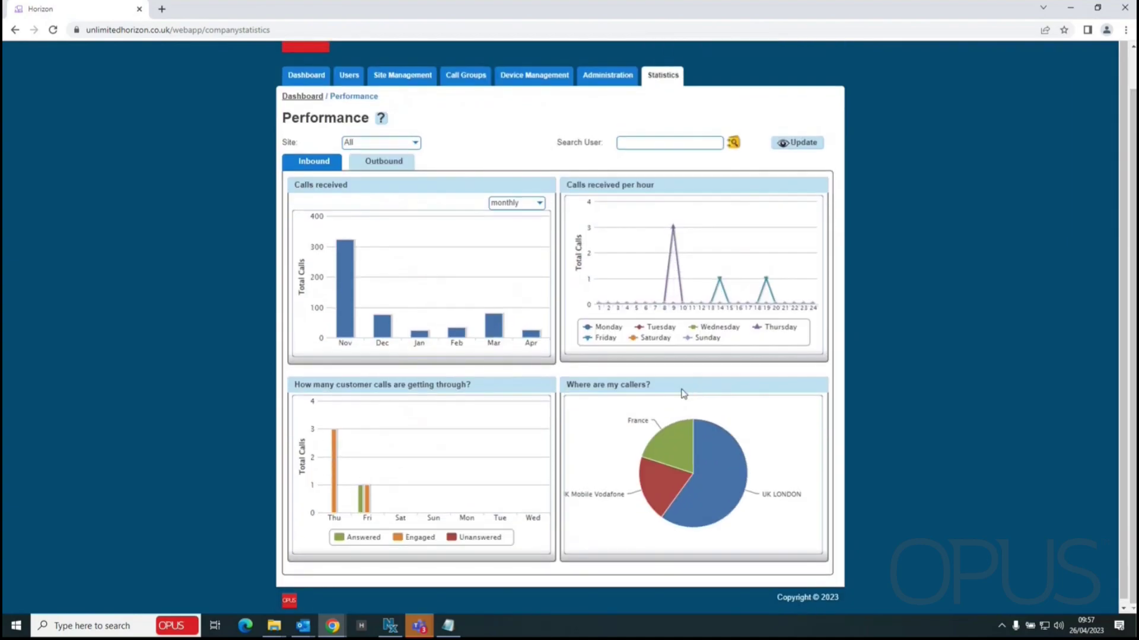
{"action": "scroll", "coordinate": [691, 356], "scroll_direction": "up", "scroll_amount": 1}
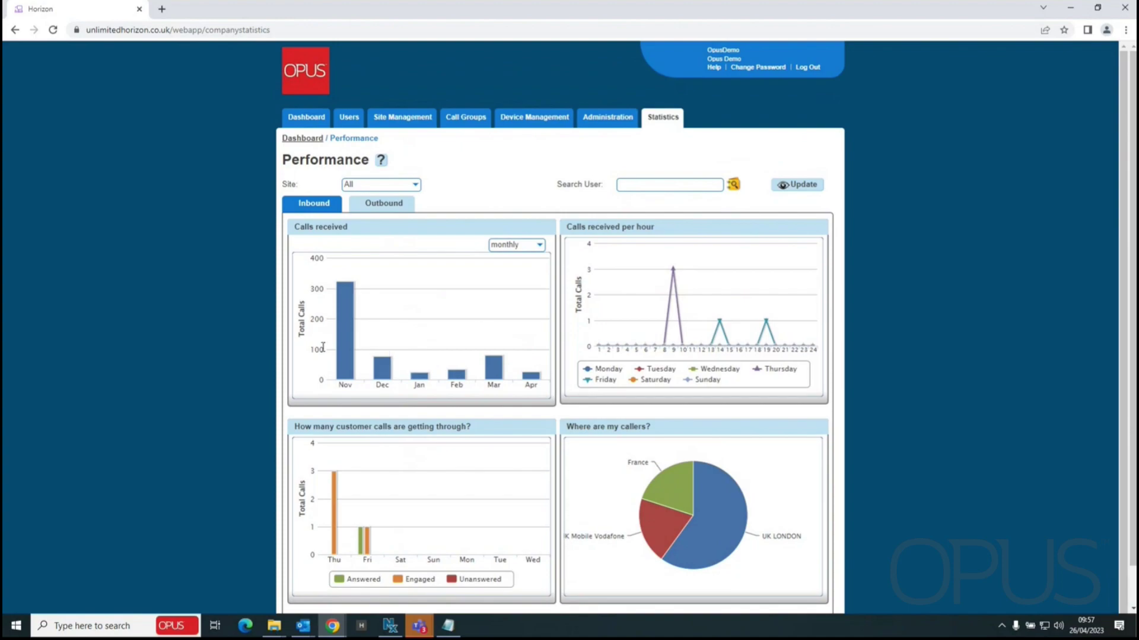
{"action": "mouse_move", "coordinate": [428, 303]}
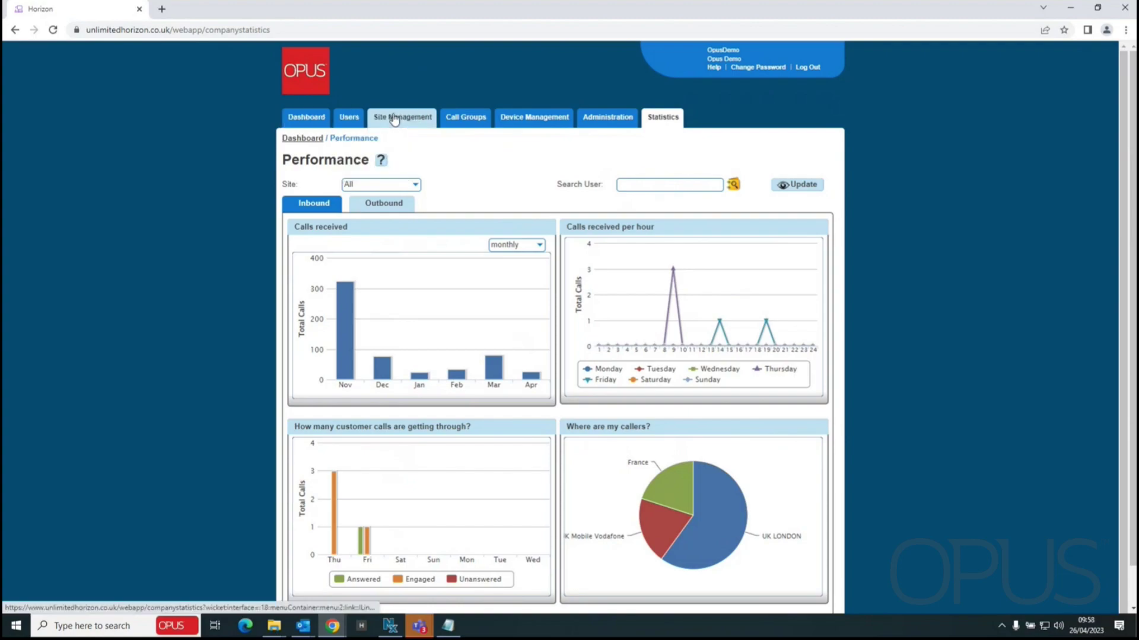
{"action": "mouse_move", "coordinate": [459, 118]}
{"action": "mouse_move", "coordinate": [350, 118]}
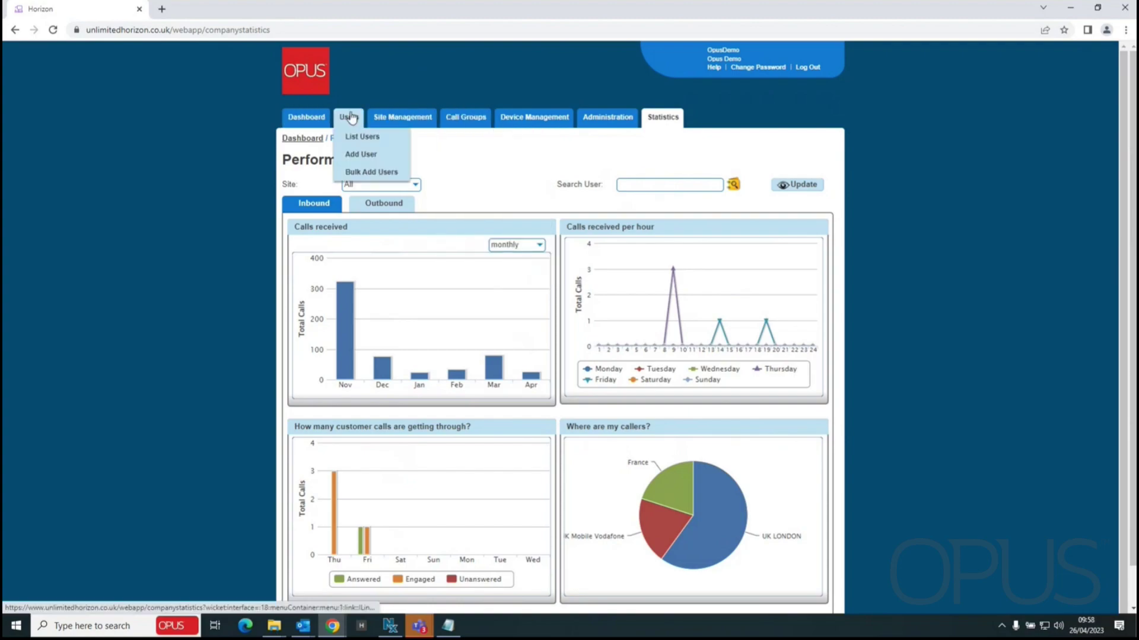